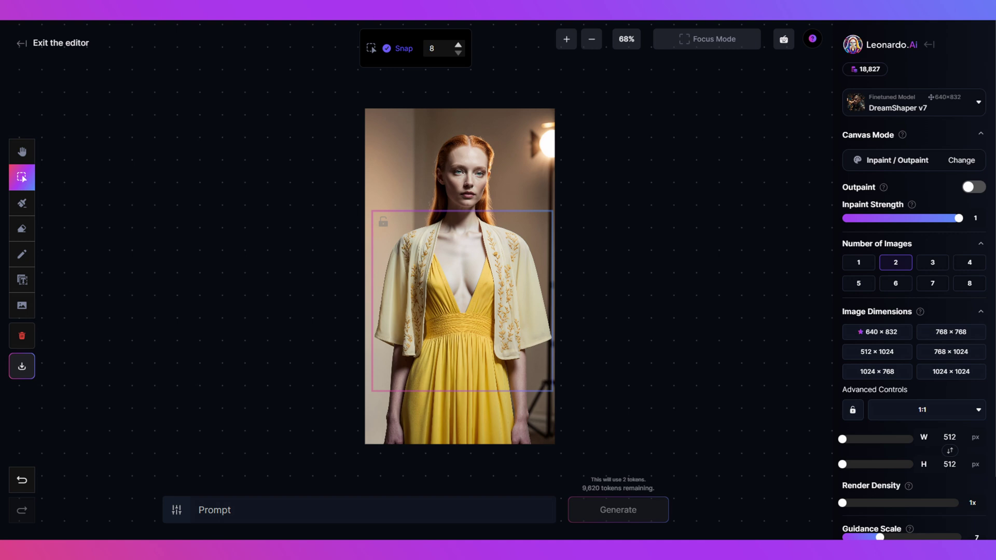
Step: Choose the Sketch tool to paint freehand over the uploaded portrait
click(21, 255)
text(Green Shawl)
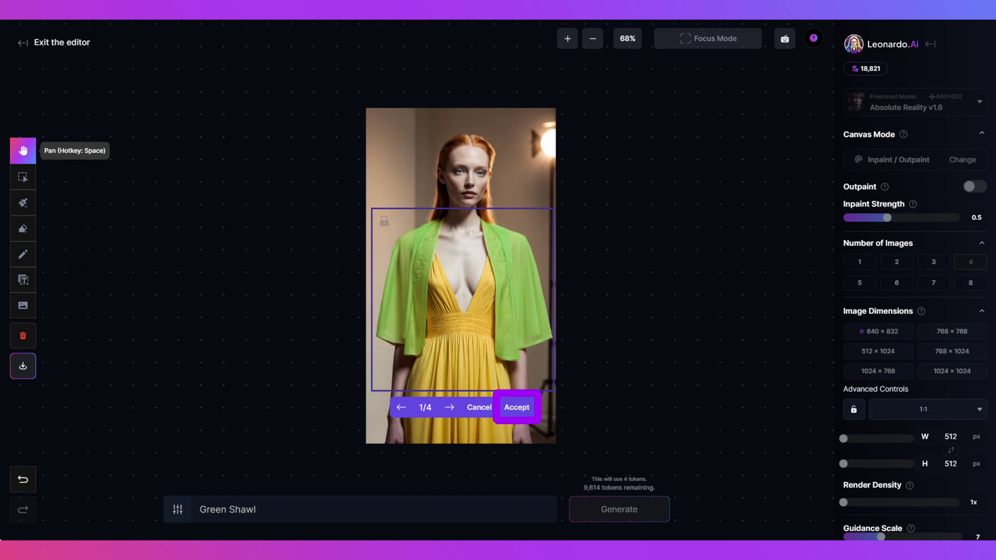
Step: Accept the green-shawl variation to merge it into the portrait
click(517, 407)
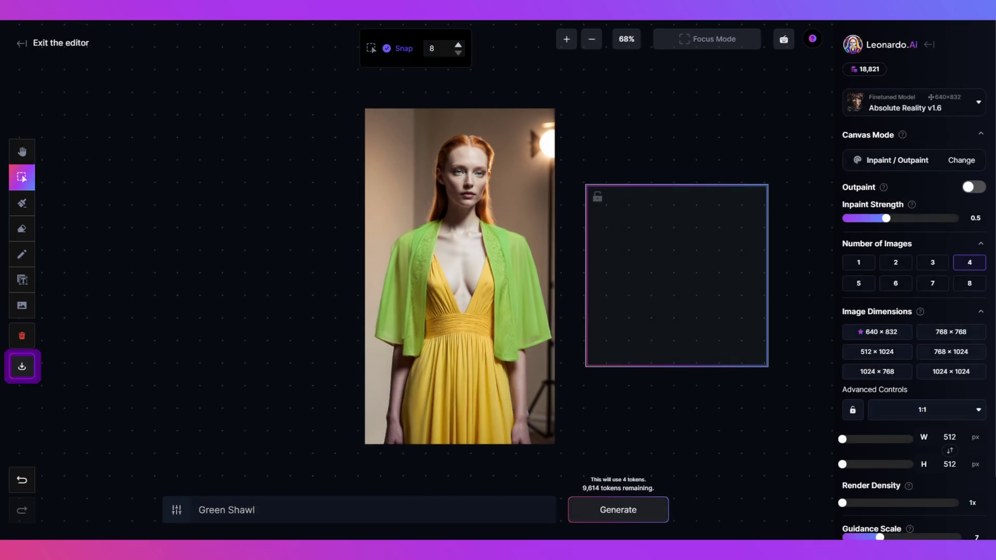